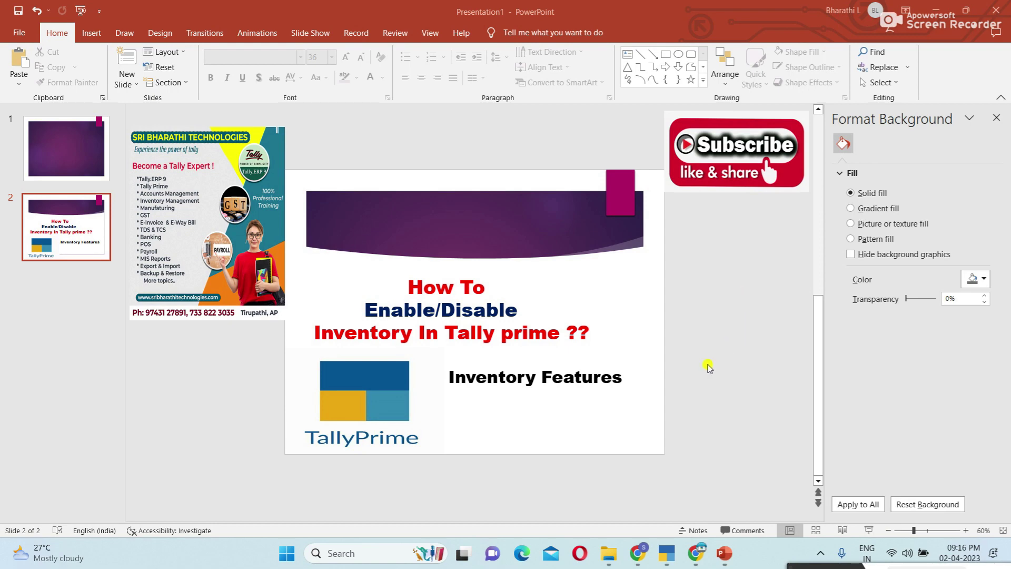
# Switch from the PowerPoint title slide to TallyPrime's Gateway of Tally for Priya Pvt & Co.
pyautogui.click(667, 553)
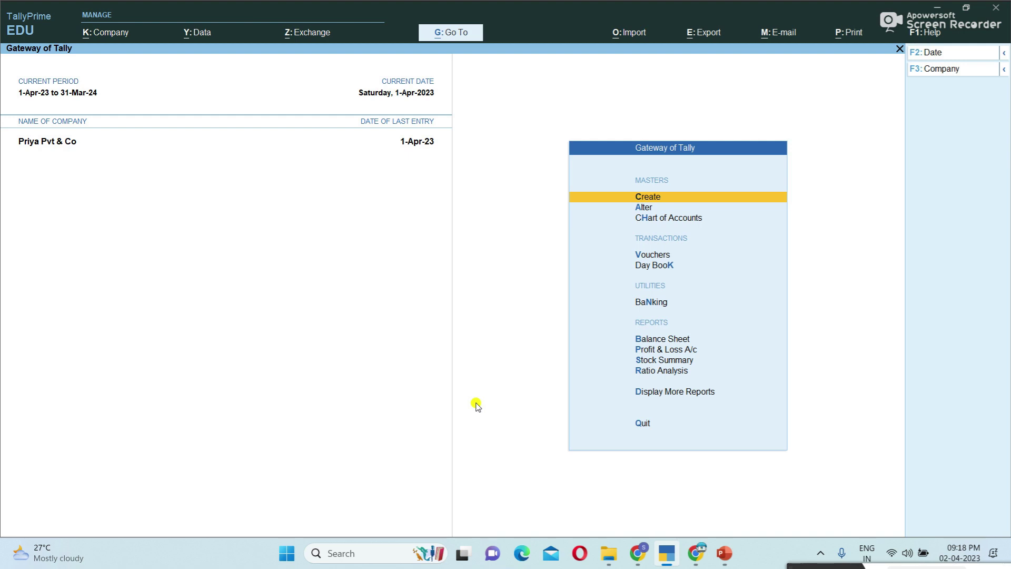
pyautogui.press('F11')
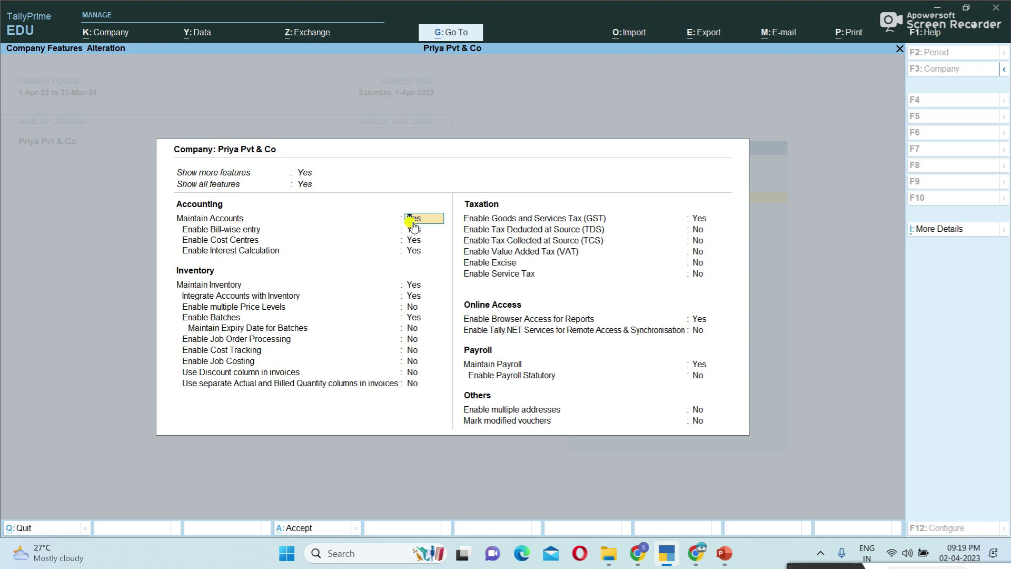
pyautogui.press('Return')
pyautogui.press('Return')
pyautogui.press('Return')
pyautogui.press('Return')
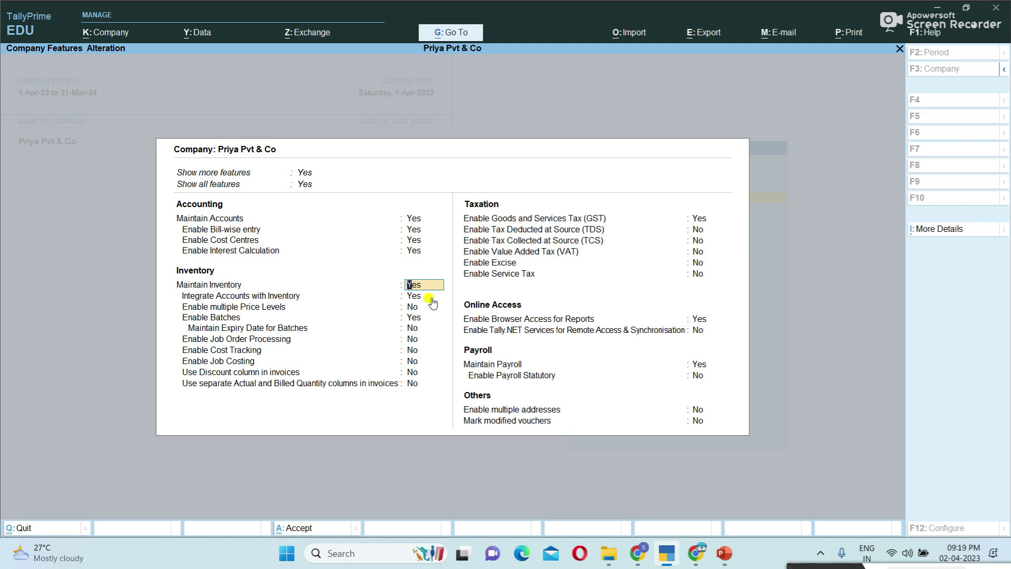
pyautogui.hotkey('ctrl', 'a')
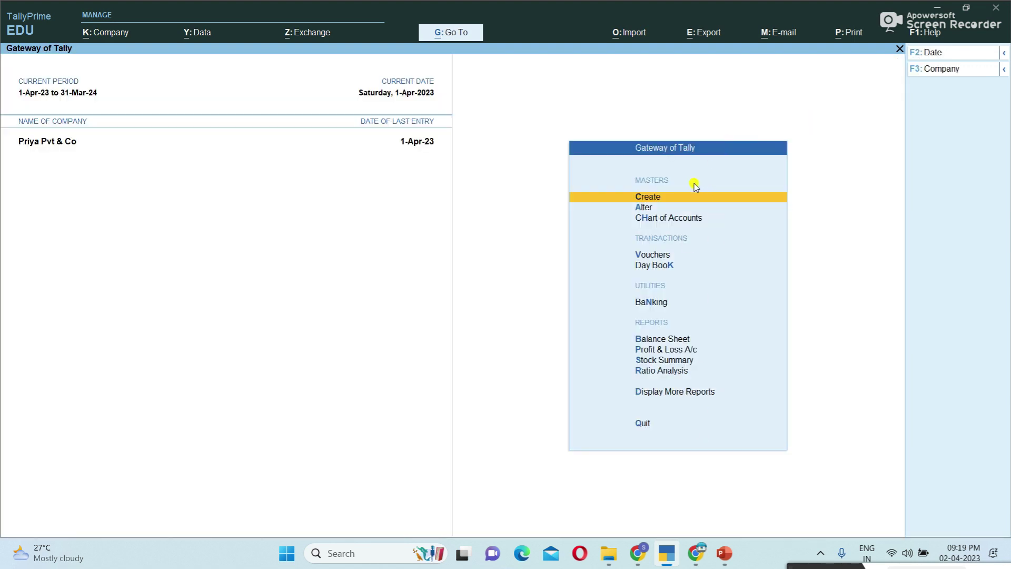
pyautogui.click(670, 203)
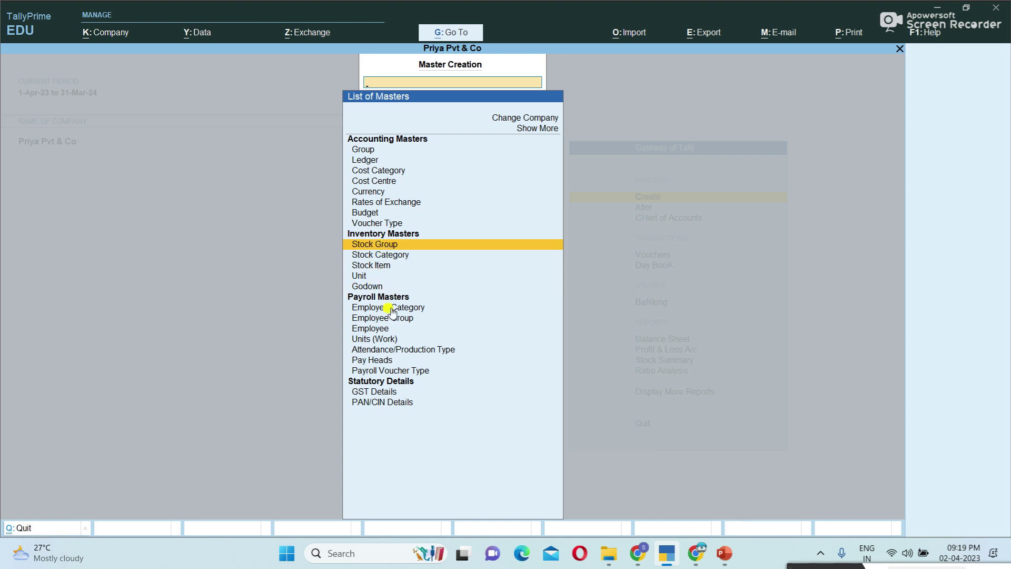
pyautogui.press('Escape')
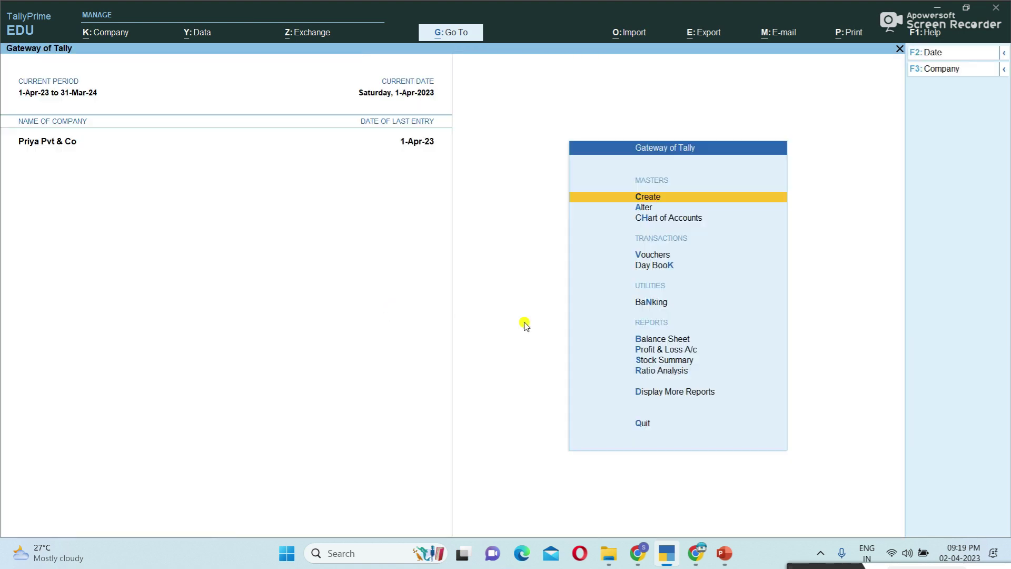
pyautogui.click(663, 362)
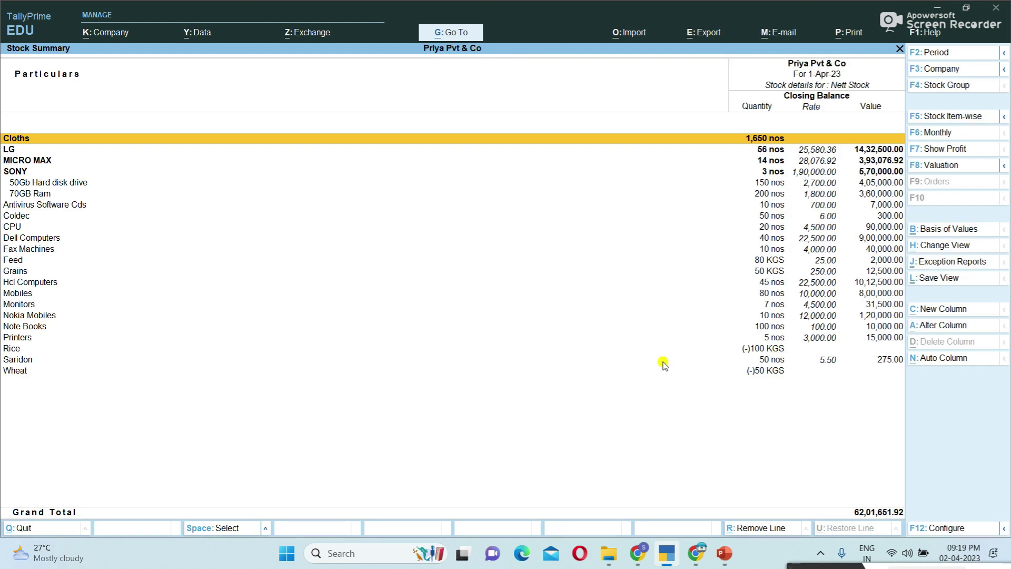
pyautogui.press('Escape')
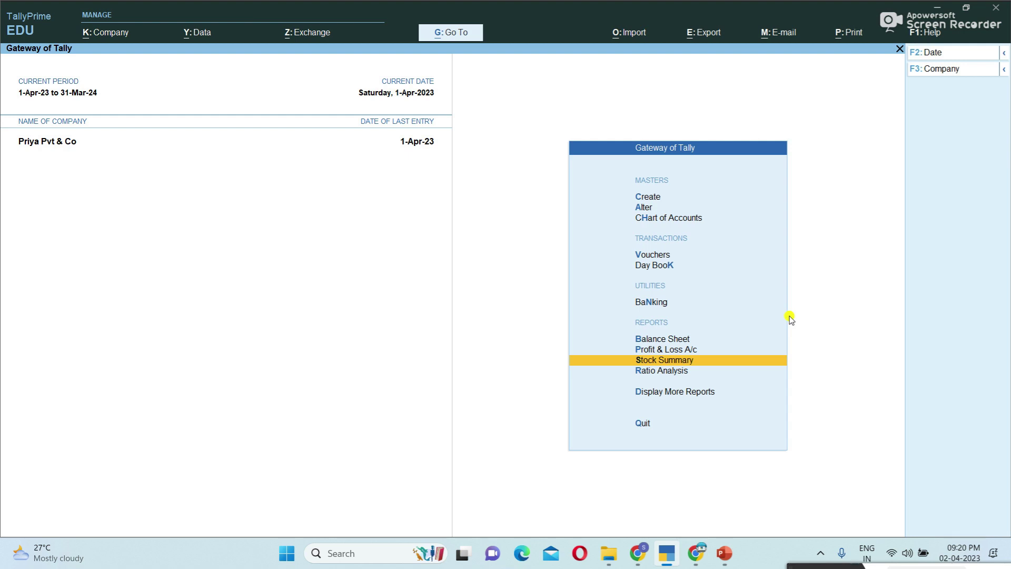
# Set Maintain Inventory to No in the F11 company features and save the change.
pyautogui.press('F11')
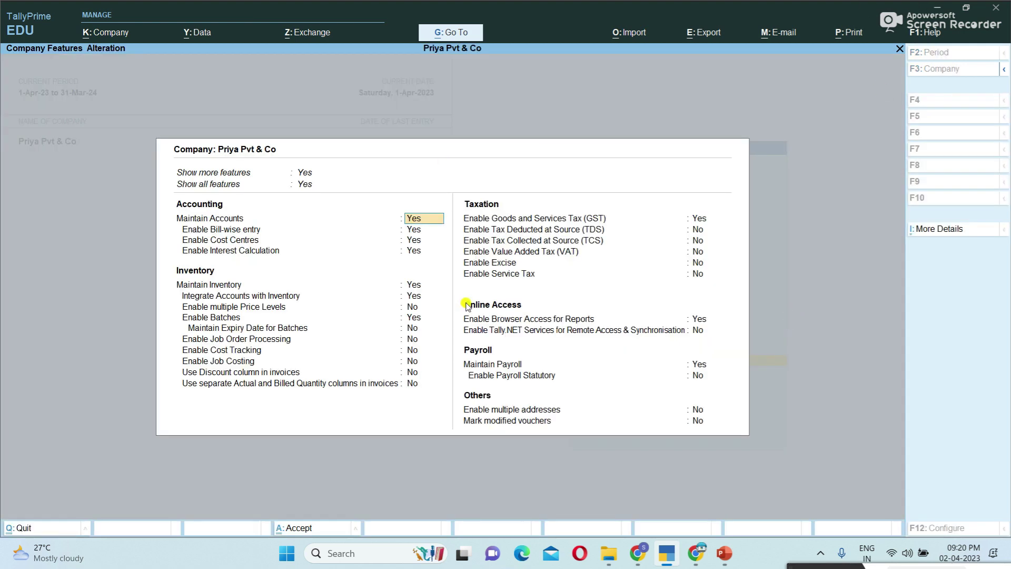
pyautogui.press('Return')
pyautogui.press('Return')
pyautogui.press('Return')
pyautogui.press('Return')
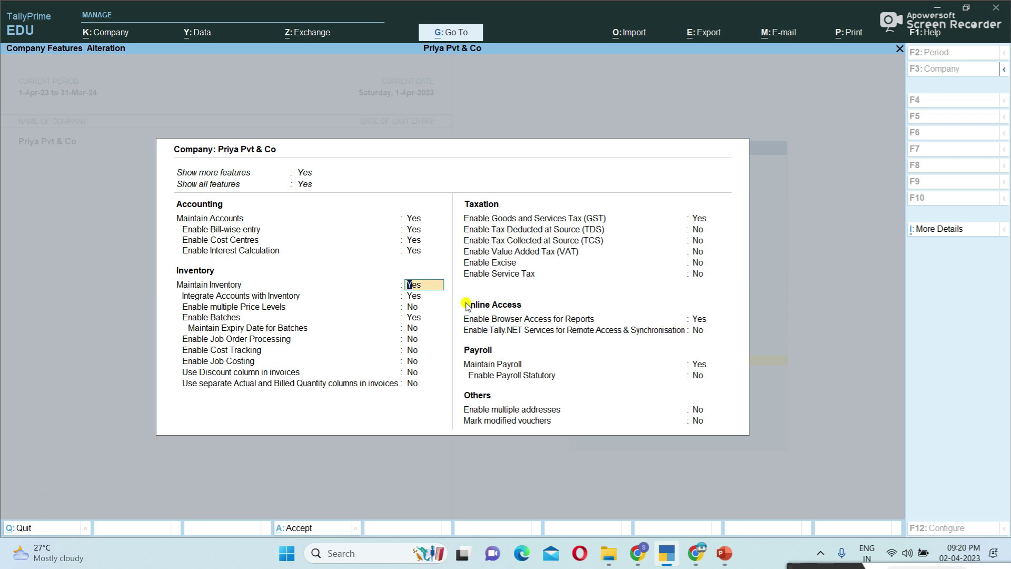
pyautogui.write('no')
pyautogui.press('Return')
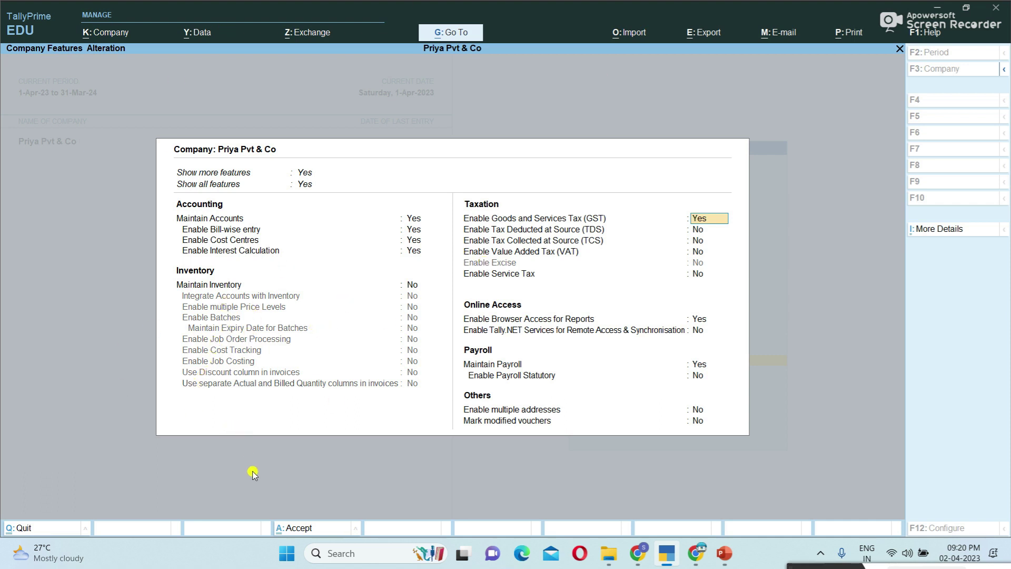
pyautogui.hotkey('ctrl', 'a')
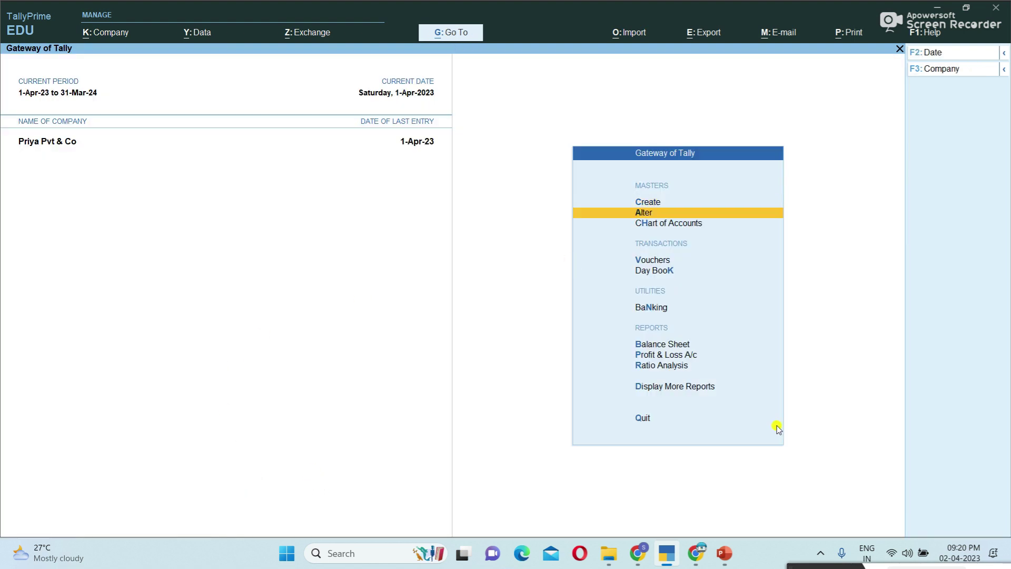
pyautogui.press('Up')
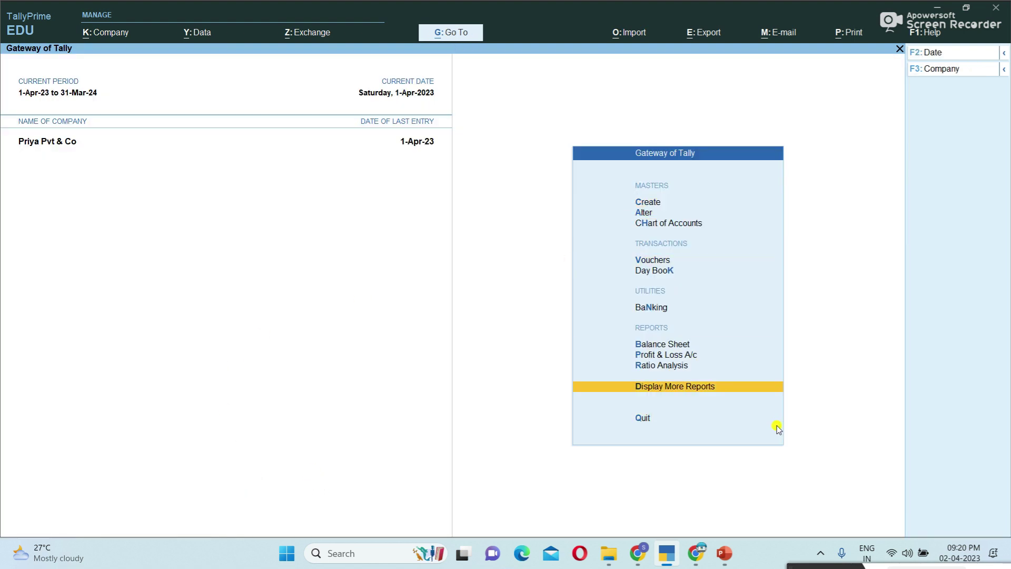
pyautogui.press('Up')
pyautogui.press('Up')
pyautogui.press('Up')
pyautogui.press('Up')
pyautogui.press('Up')
pyautogui.press('Up')
pyautogui.press('Up')
pyautogui.press('Up')
pyautogui.press('Up')
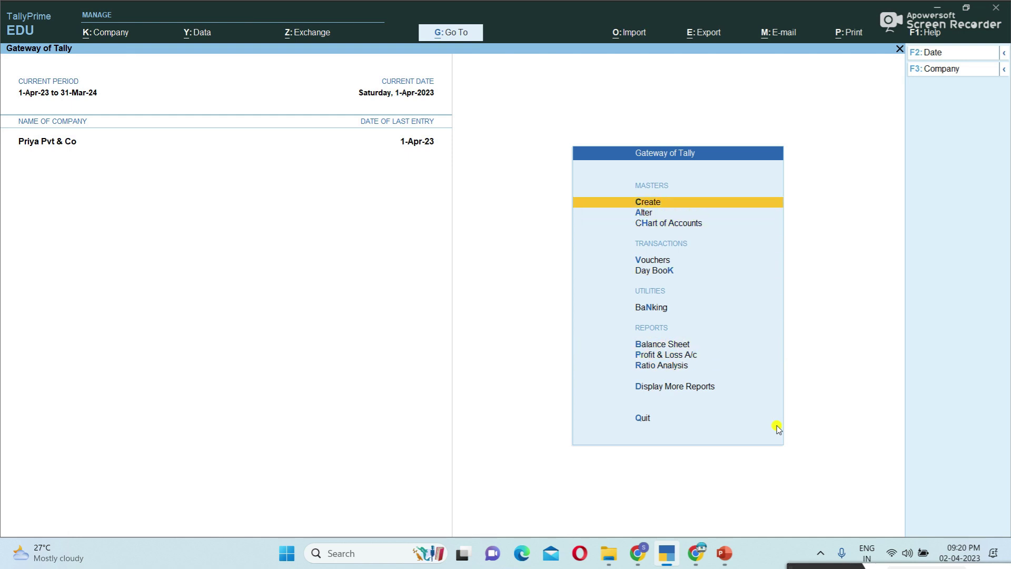
pyautogui.click(640, 201)
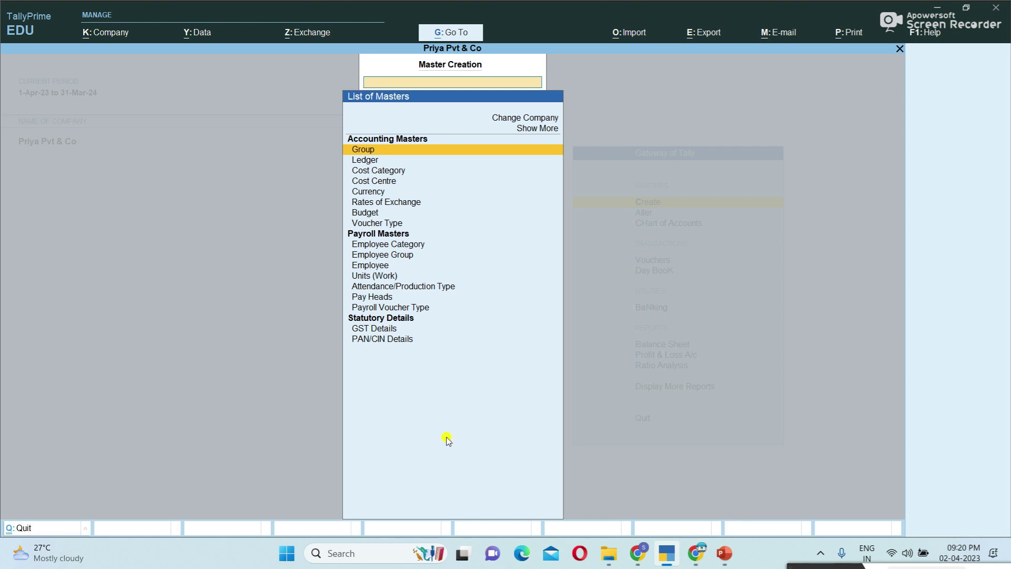
pyautogui.press('Escape')
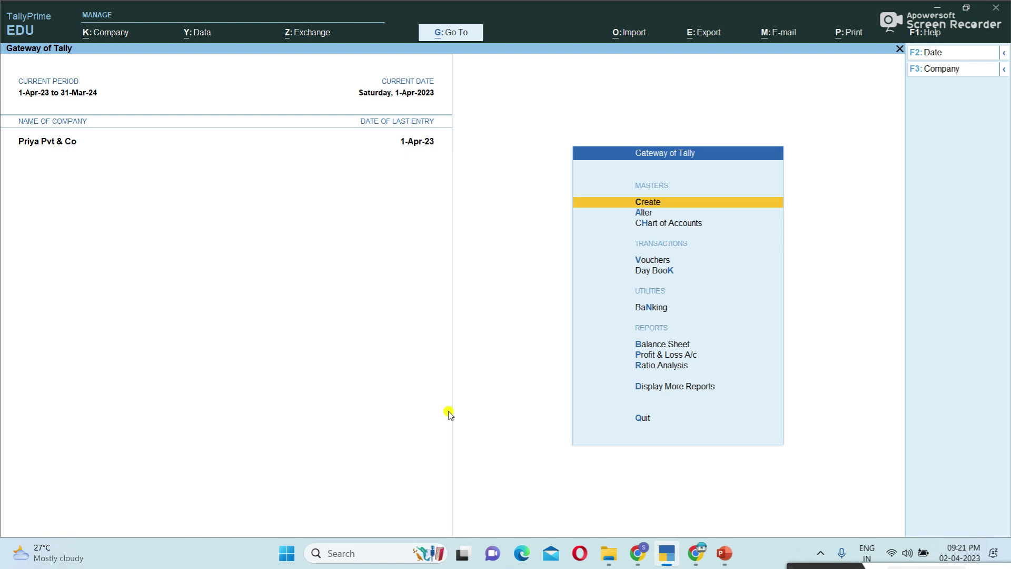
# Set Maintain Inventory and Integrate Accounts with Inventory to Yes in F11 features and save.
pyautogui.press('F11')
pyautogui.press('Down')
pyautogui.press('Down')
pyautogui.press('Down')
pyautogui.press('Down')
pyautogui.write('y')
pyautogui.press('Return')
pyautogui.write('y')
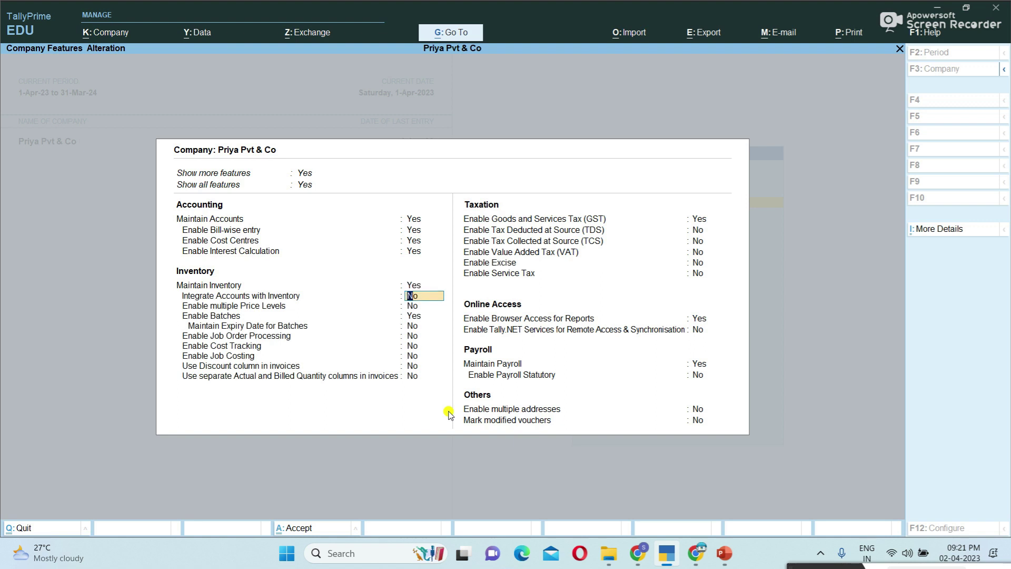
pyautogui.press('Return')
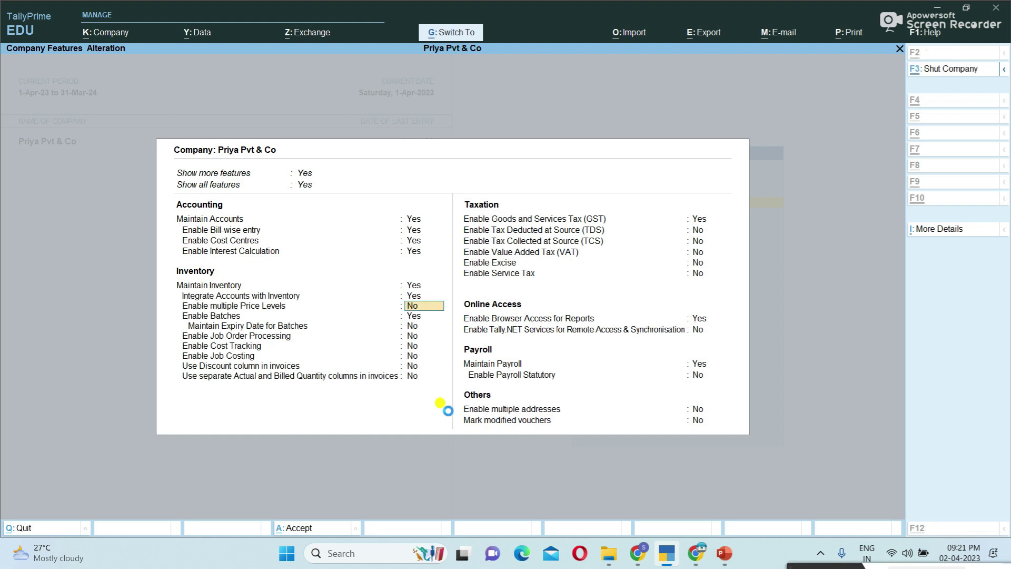
pyautogui.hotkey('ctrl', 'a')
# Verify the Stock Item Creation form is available again under Create, then close it.
pyautogui.press('Down')
pyautogui.press('Down')
pyautogui.press('Down')
pyautogui.press('Up')
pyautogui.press('Up')
pyautogui.press('Up')
pyautogui.press('Return')
pyautogui.press('Down')
pyautogui.press('Down')
pyautogui.press('Down')
pyautogui.press('Down')
pyautogui.press('Down')
pyautogui.press('Down')
pyautogui.press('Down')
pyautogui.press('Down')
pyautogui.press('Down')
pyautogui.press('Down')
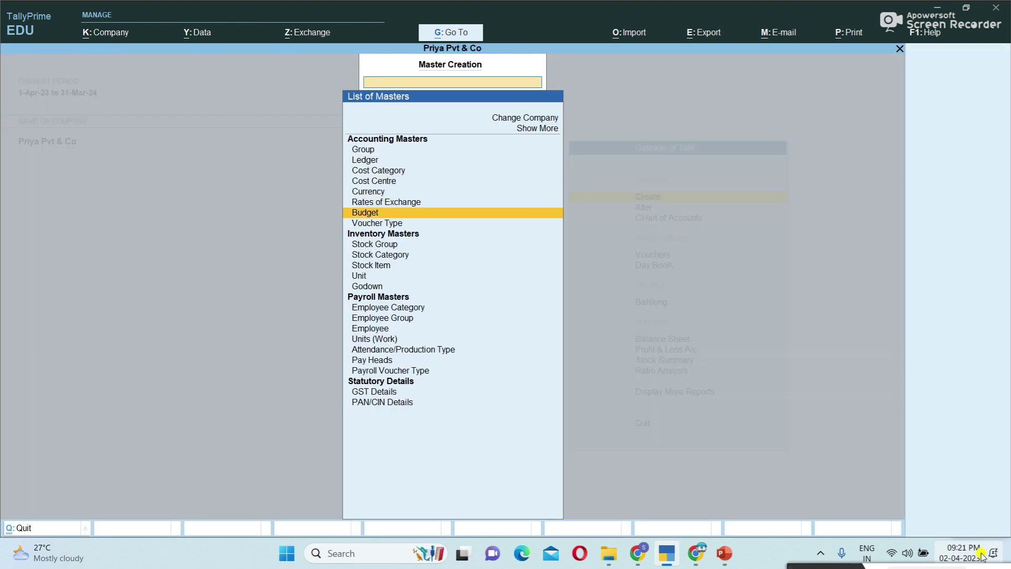
pyautogui.press('Down')
pyautogui.press('Down')
pyautogui.press('Up')
pyautogui.press('Return')
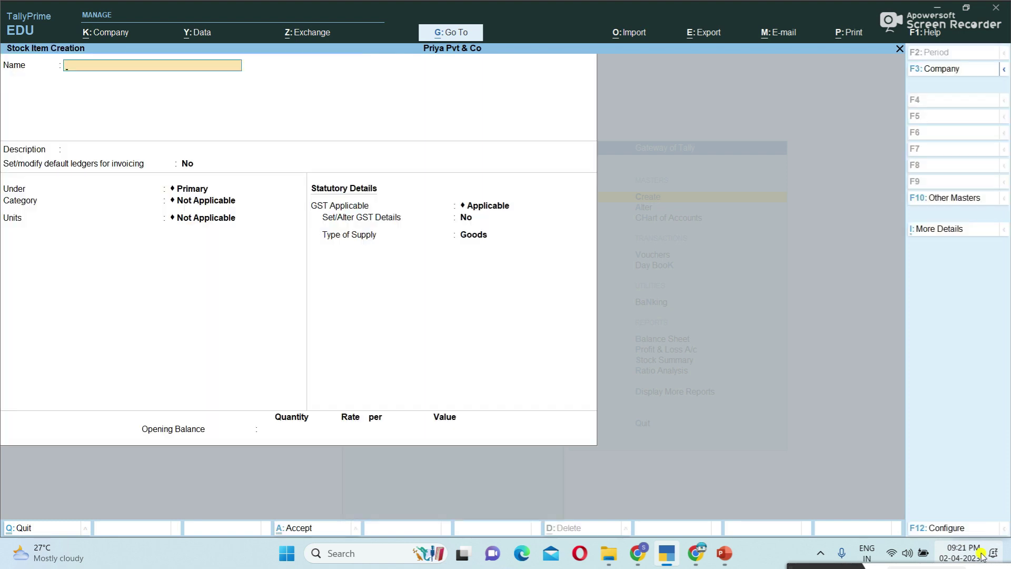
pyautogui.press('Escape')
# Check that the Stock Summary report opens again from the Gateway of Tally.
pyautogui.press('Down')
pyautogui.press('Escape')
pyautogui.press('Down')
pyautogui.press('Down')
pyautogui.press('Down')
pyautogui.press('Down')
pyautogui.press('Down')
pyautogui.press('Down')
pyautogui.press('Down')
pyautogui.press('Down')
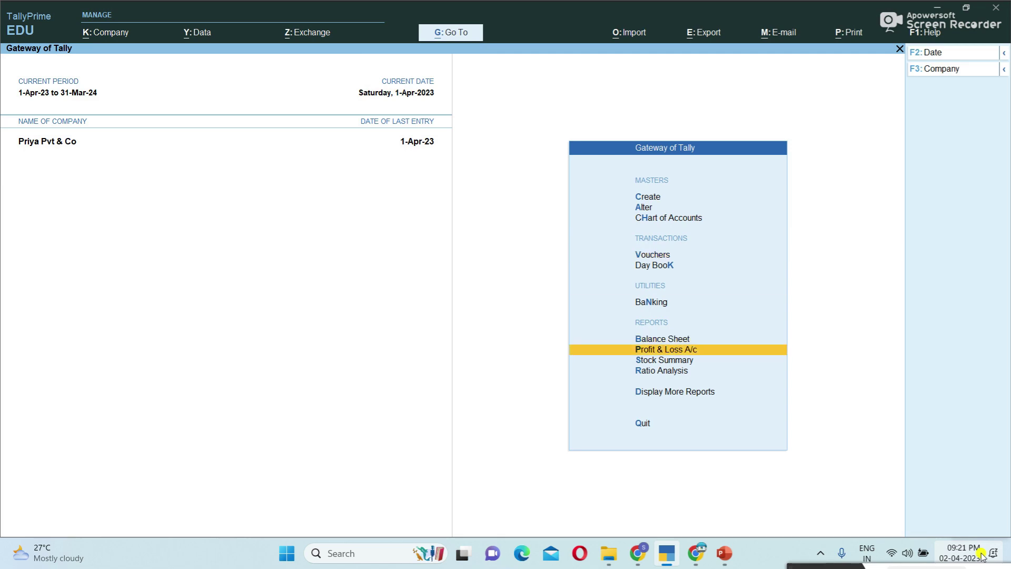
pyautogui.press('Return')
pyautogui.press('Escape')
pyautogui.press('Escape')
pyautogui.press('Escape')
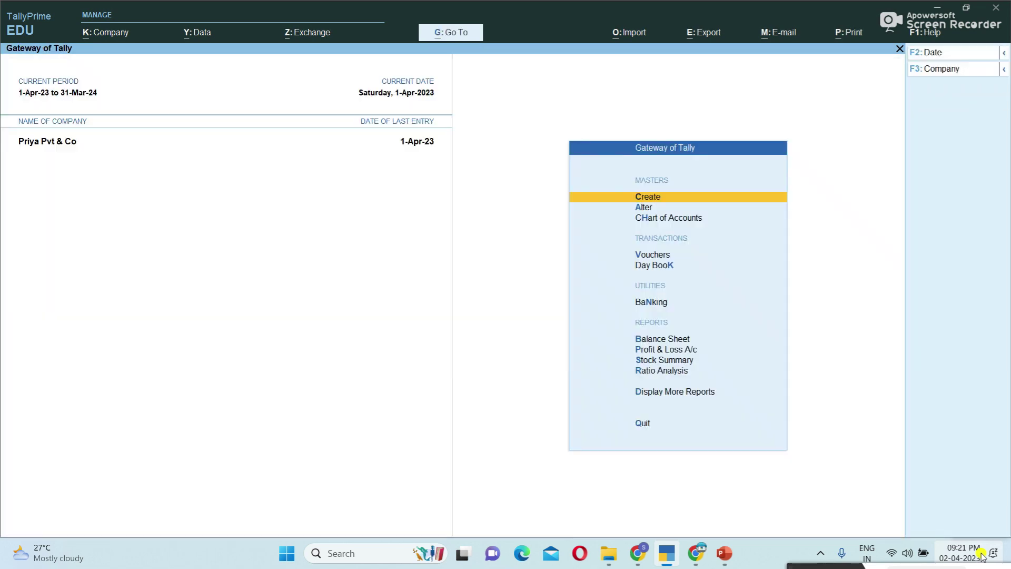